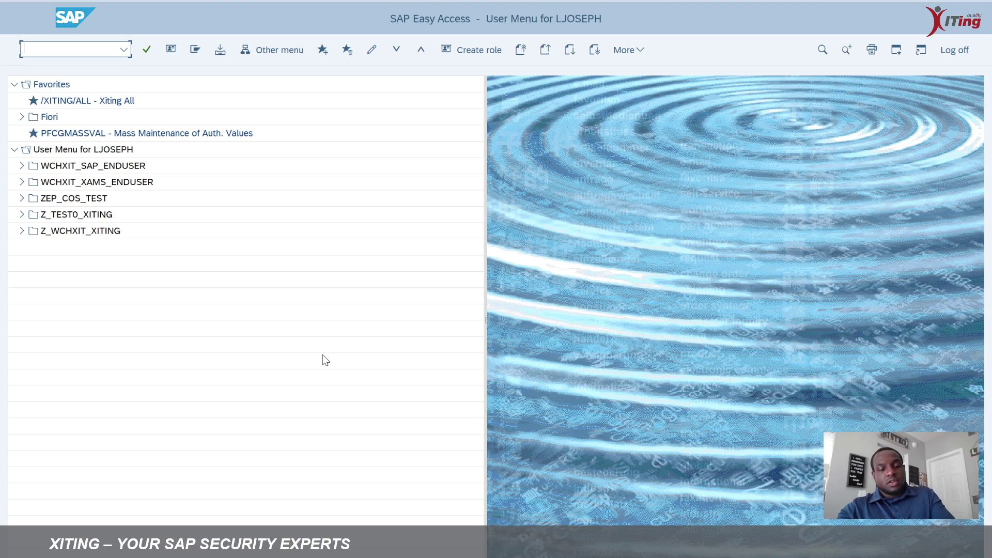
Step: Open STAUTHTRACE and check who last changed the trace, which is currently switched off
{"action": "type", "text": "st"}
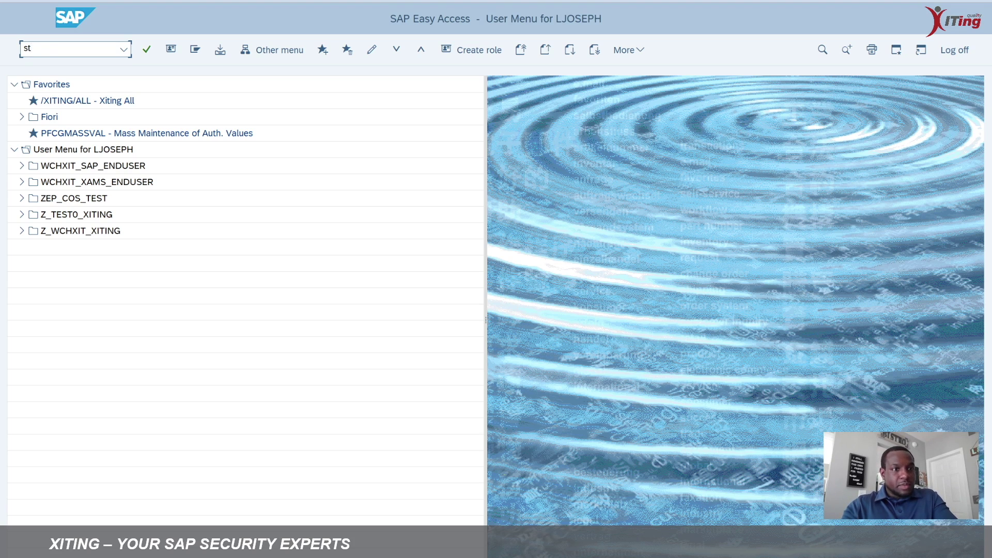
{"action": "type", "text": "authtrace"}
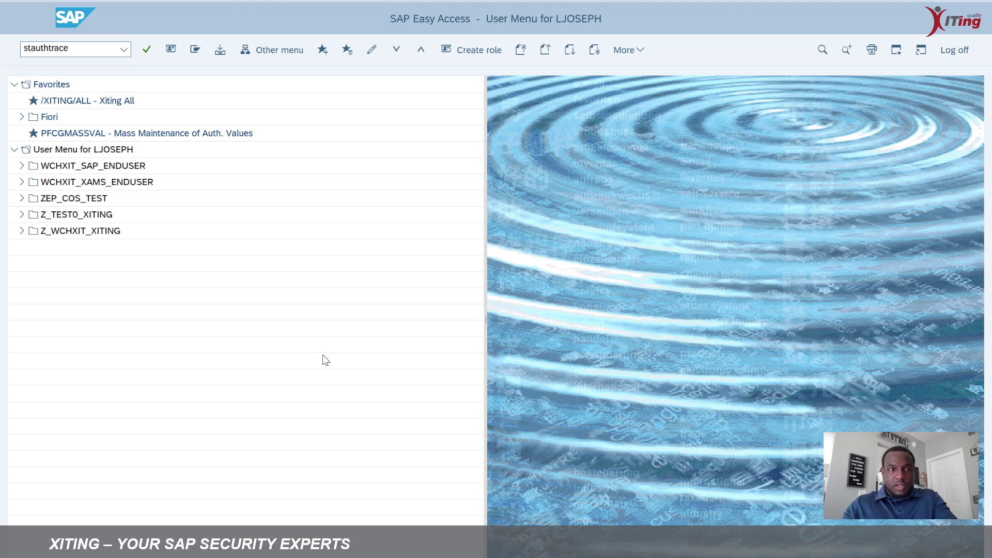
{"action": "key", "text": "Return"}
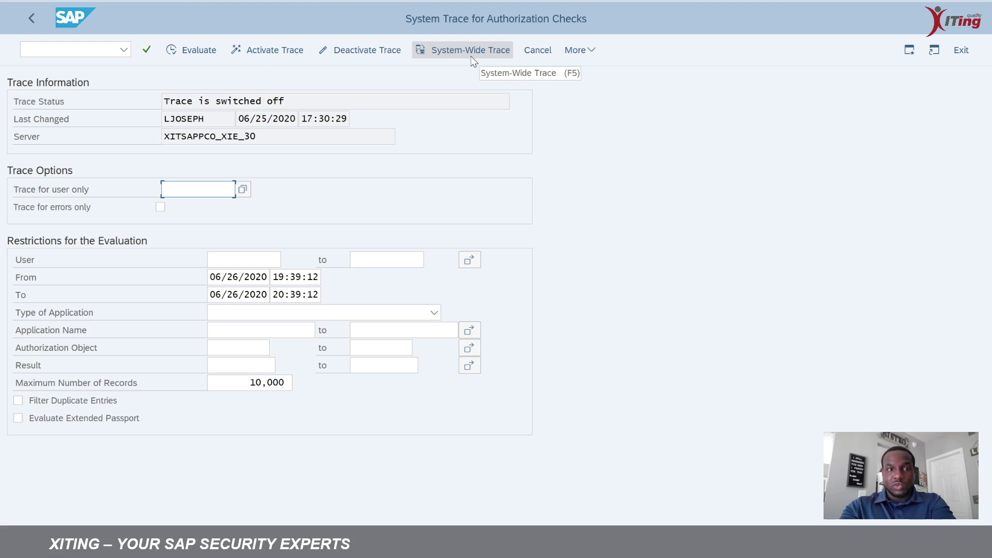
{"action": "key", "text": "shift+Tab"}
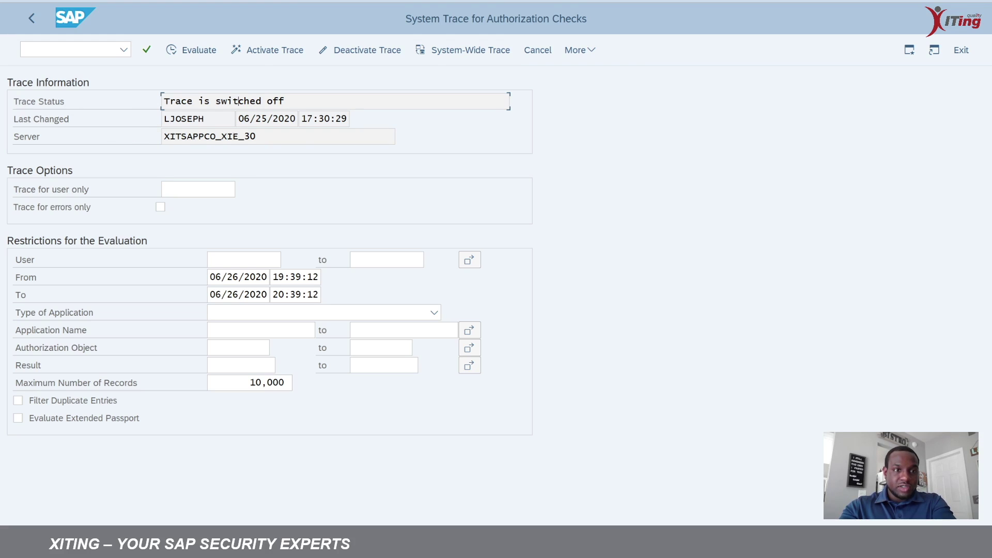
{"action": "left_click", "coordinate": [202, 118]}
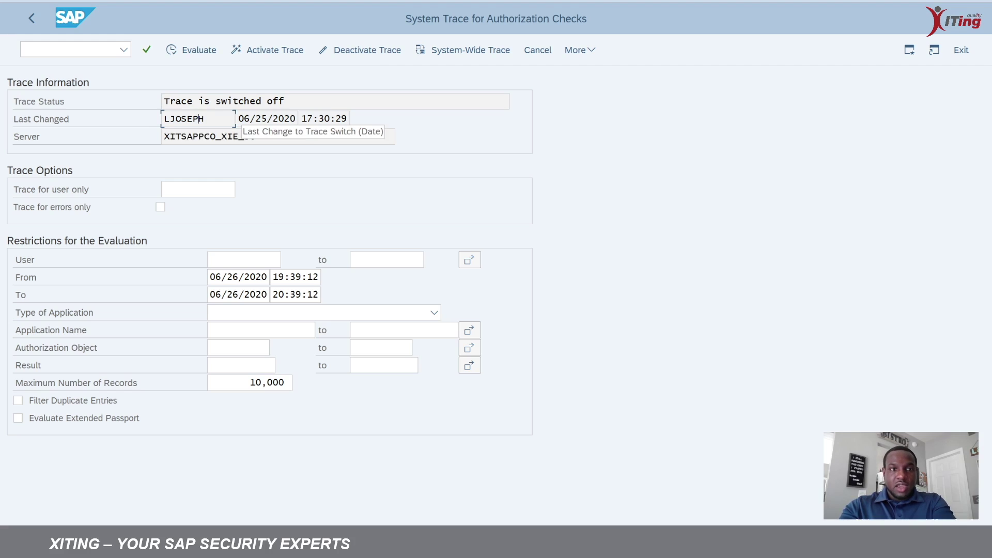
Step: Restrict tracing to the test user in 'Trace for user only'
{"action": "left_click", "coordinate": [164, 190]}
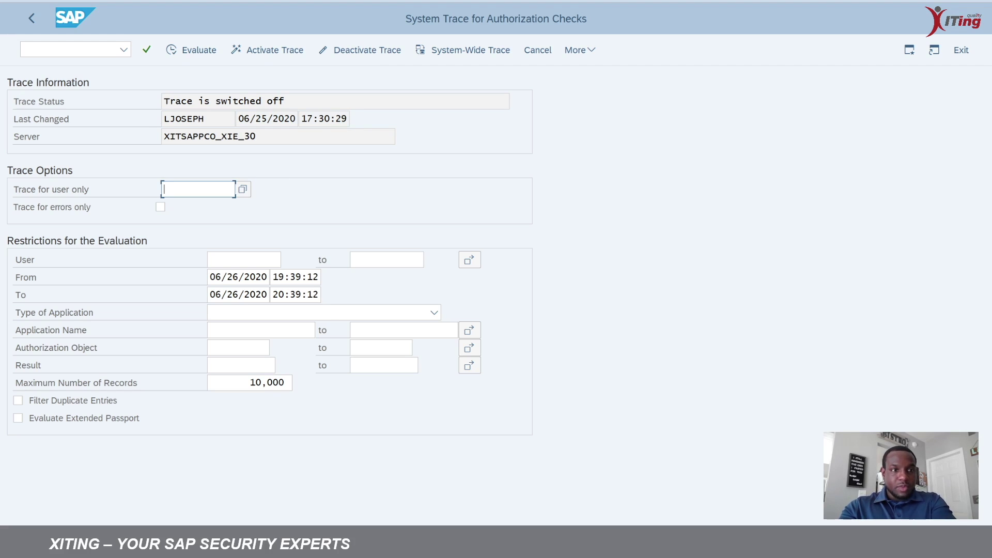
{"action": "type", "text": "l"}
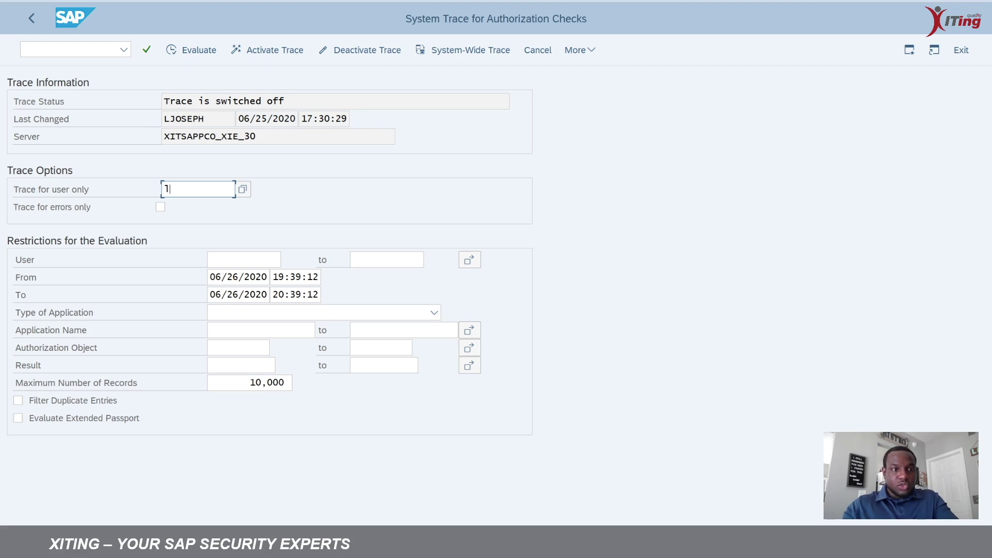
{"action": "left_click", "coordinate": [189, 209]}
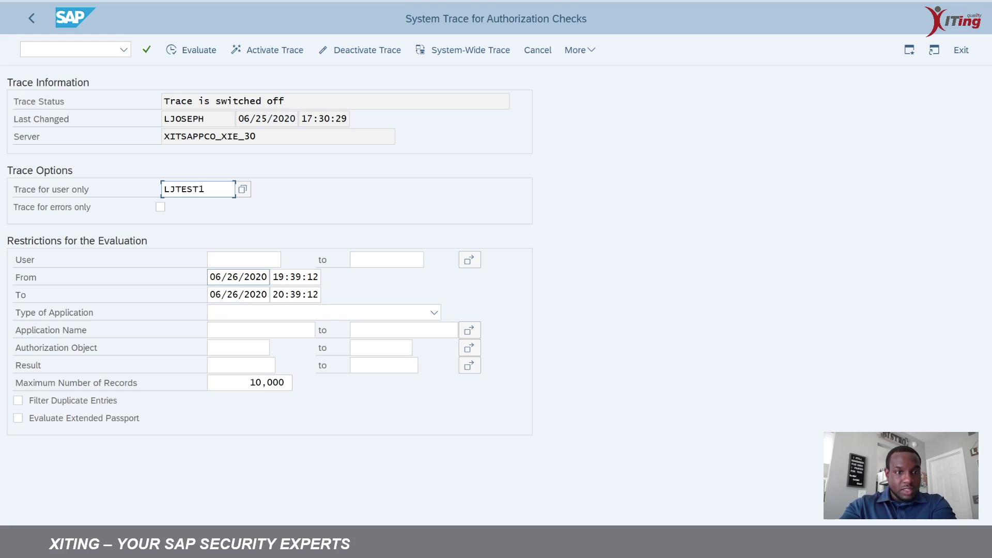
Step: Review the 06/26/2020 evaluation window from 19:39:12 to 20:39:12 and list the application types
{"action": "left_click", "coordinate": [244, 294]}
{"action": "left_click", "coordinate": [295, 277]}
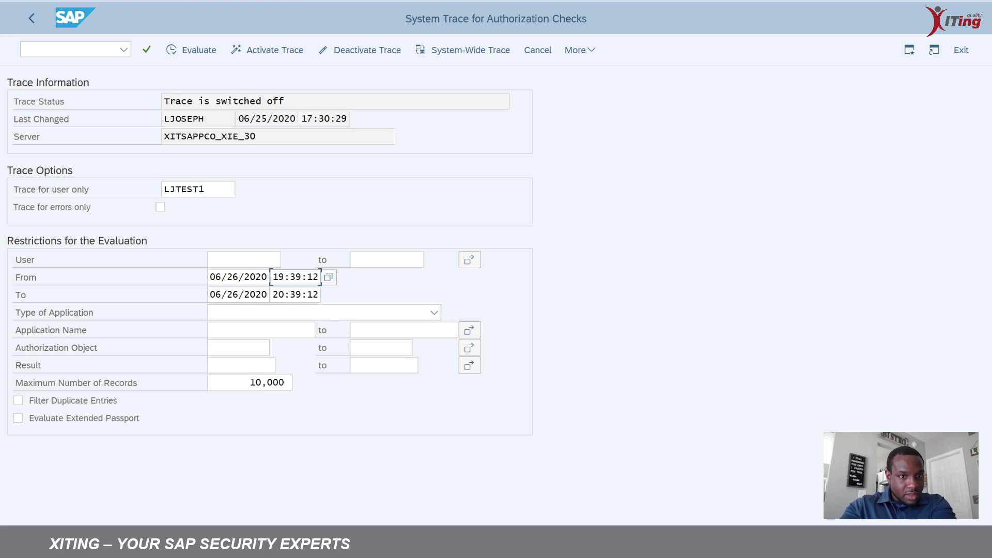
{"action": "left_click", "coordinate": [302, 294]}
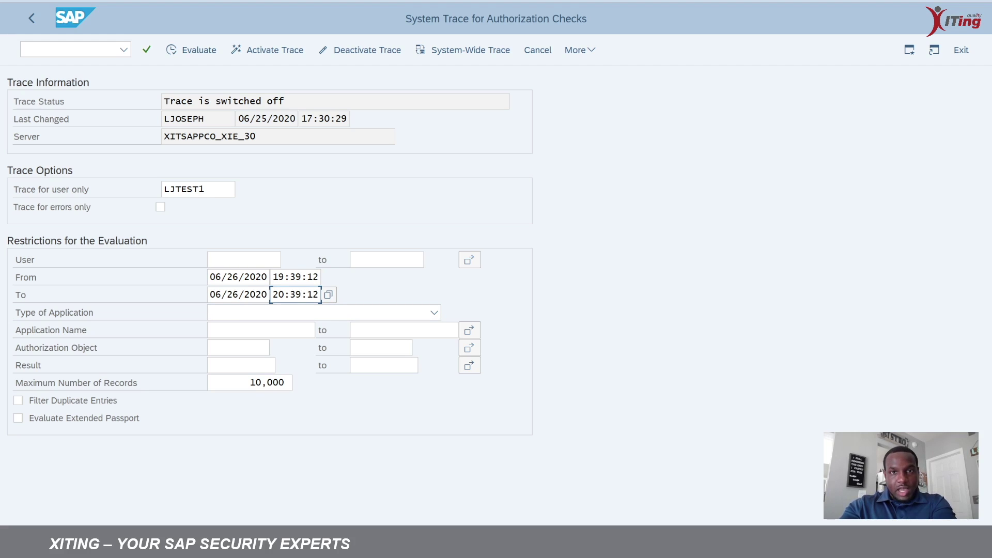
{"action": "left_click", "coordinate": [436, 316]}
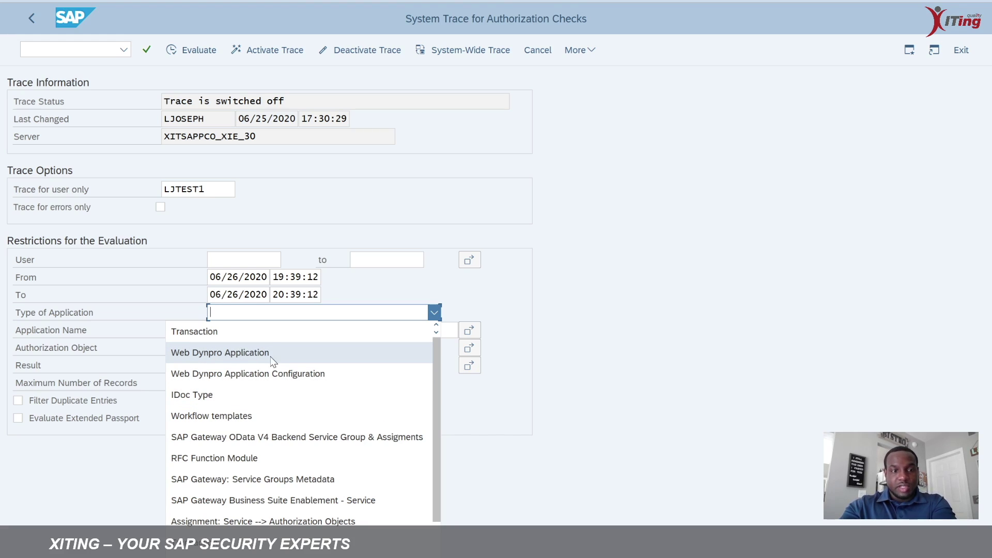
Step: Limit the trace to transaction SU01 with duplicate entries filtered, and activate it
{"action": "left_click", "coordinate": [271, 333]}
{"action": "left_click", "coordinate": [261, 330]}
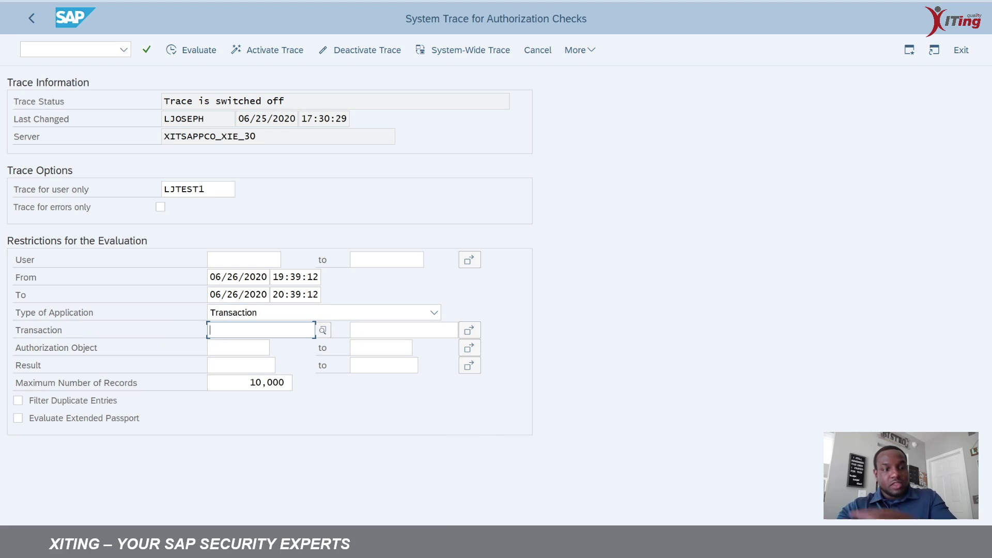
{"action": "type", "text": "su"}
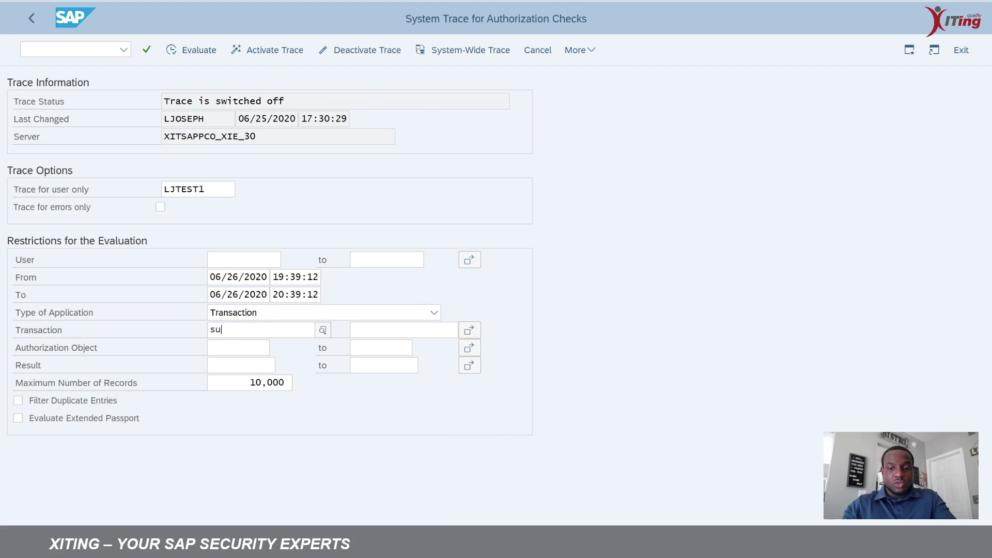
{"action": "type", "text": "01"}
{"action": "key", "text": "Return"}
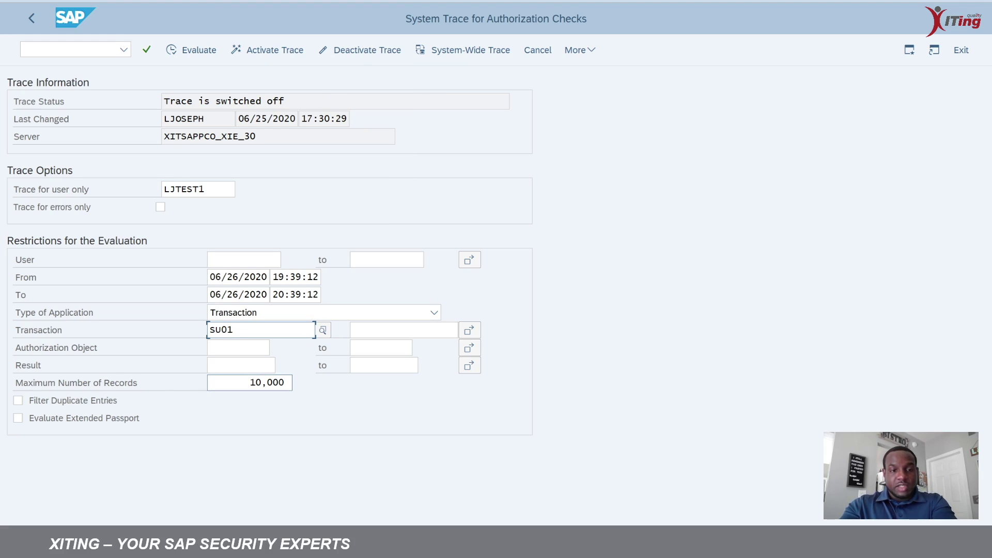
{"action": "left_click", "coordinate": [19, 401]}
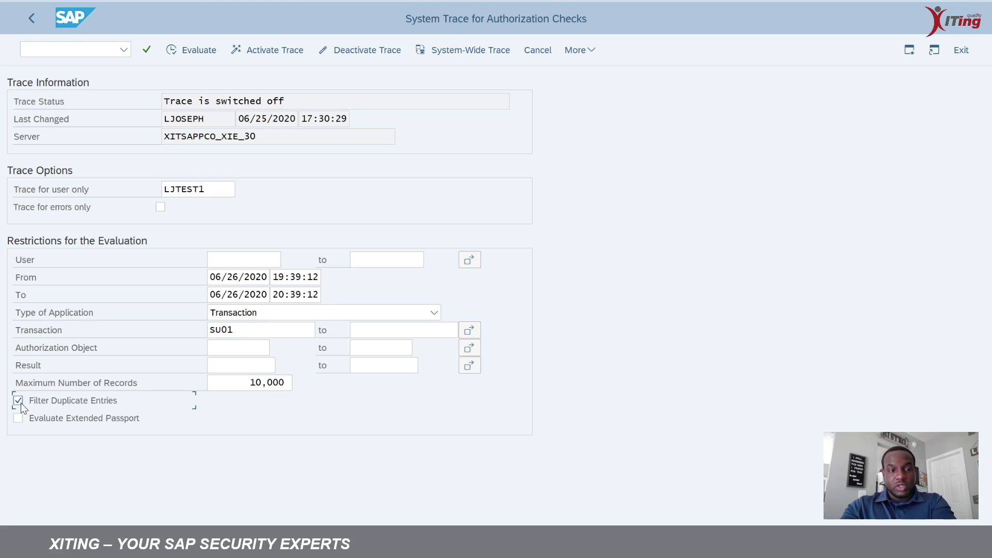
{"action": "left_click", "coordinate": [283, 50]}
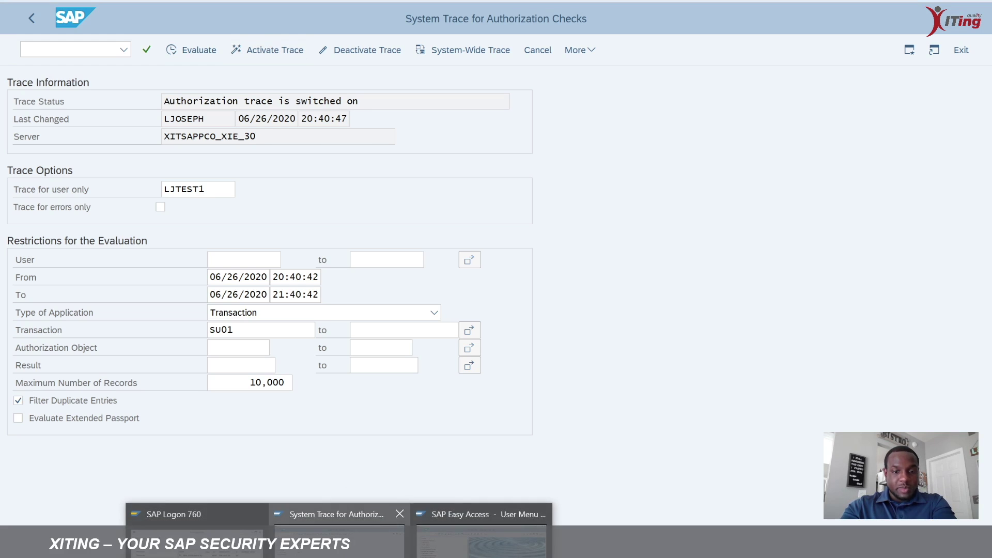
Step: In the test user's session, start user maintenance with su01
{"action": "left_click", "coordinate": [599, 513]}
{"action": "left_click", "coordinate": [864, 61]}
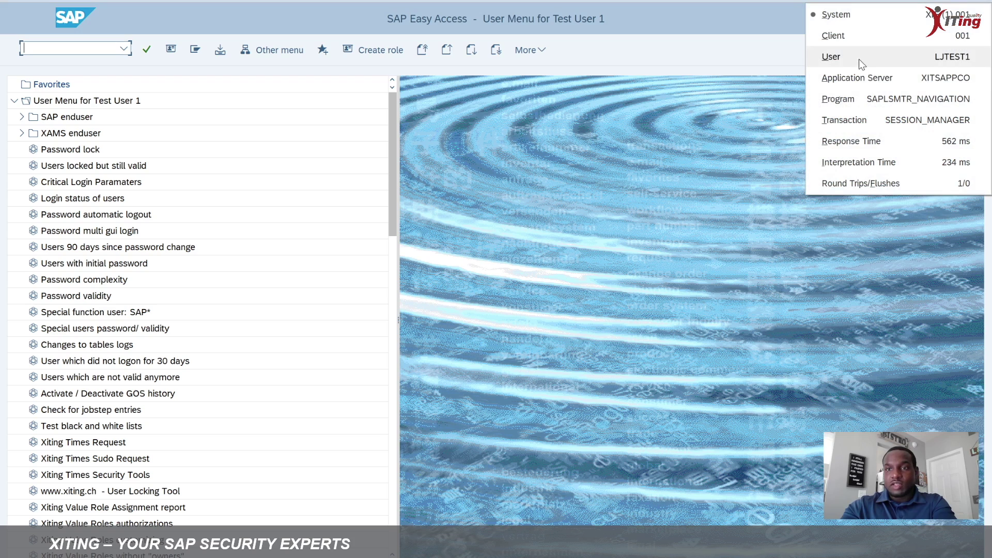
{"action": "left_click", "coordinate": [99, 44]}
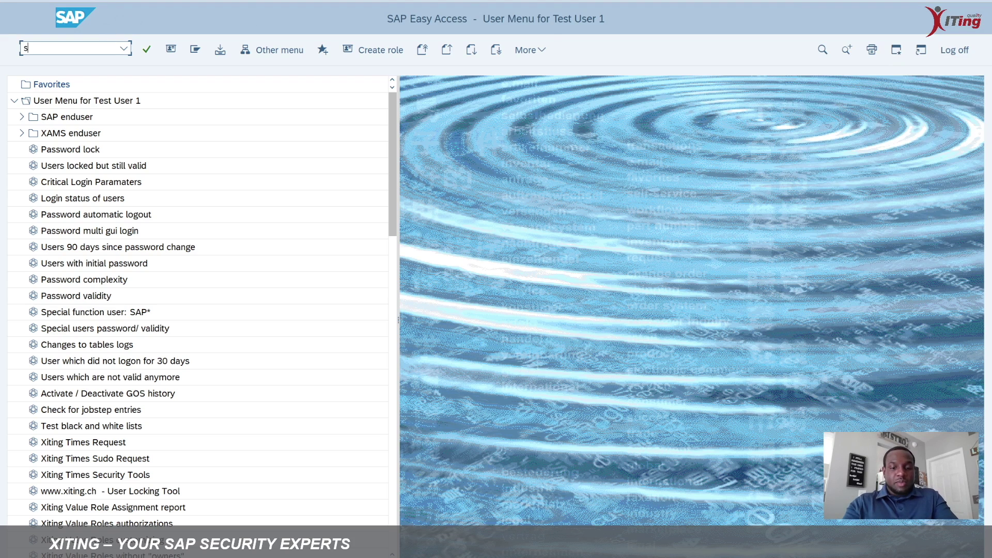
{"action": "type", "text": "su01"}
{"action": "key", "text": "Return"}
Step: Display a recently entered user record, then return to the trace window
{"action": "left_click", "coordinate": [94, 83]}
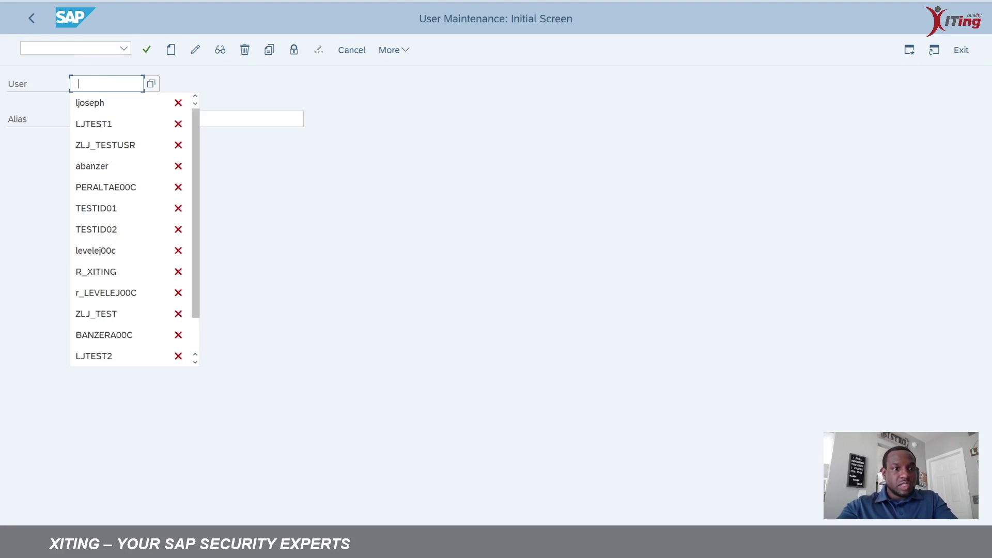
{"action": "left_click", "coordinate": [91, 101]}
{"action": "left_click", "coordinate": [224, 48]}
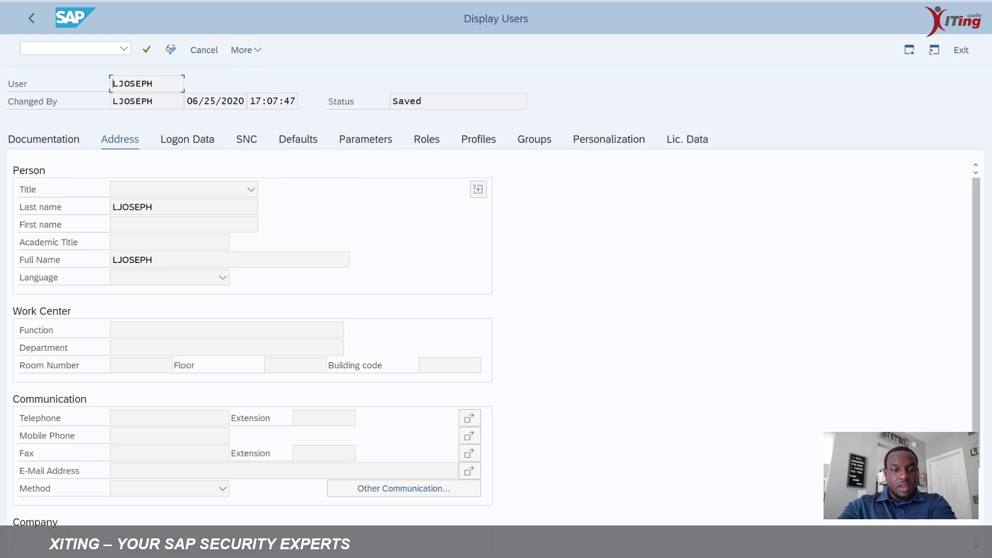
{"action": "left_click", "coordinate": [336, 513]}
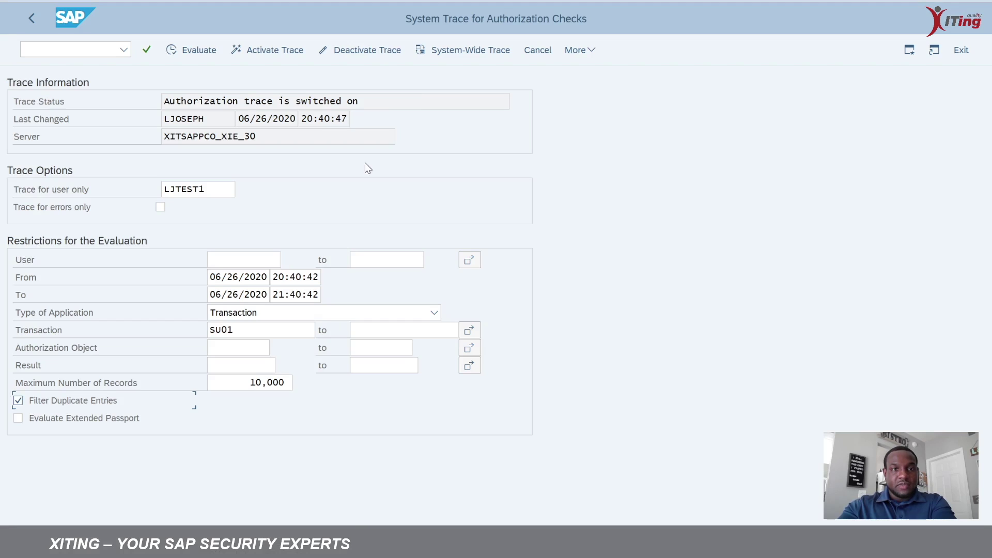
Step: Deactivate and evaluate the trace, showing three successful SU01 checks on S_TCODE and S_USER_GRP
{"action": "left_click", "coordinate": [389, 48]}
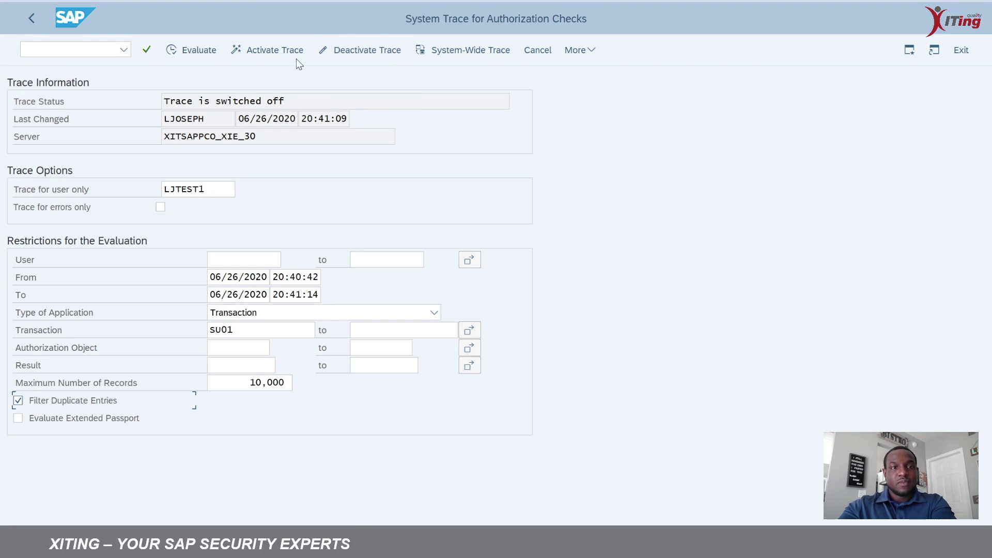
{"action": "left_click", "coordinate": [203, 51]}
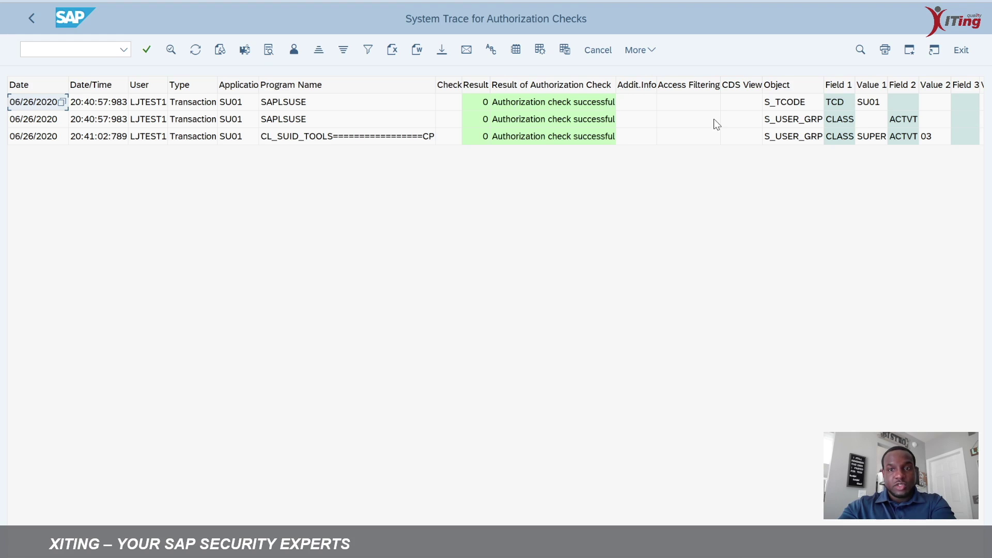
{"action": "left_click", "coordinate": [786, 88]}
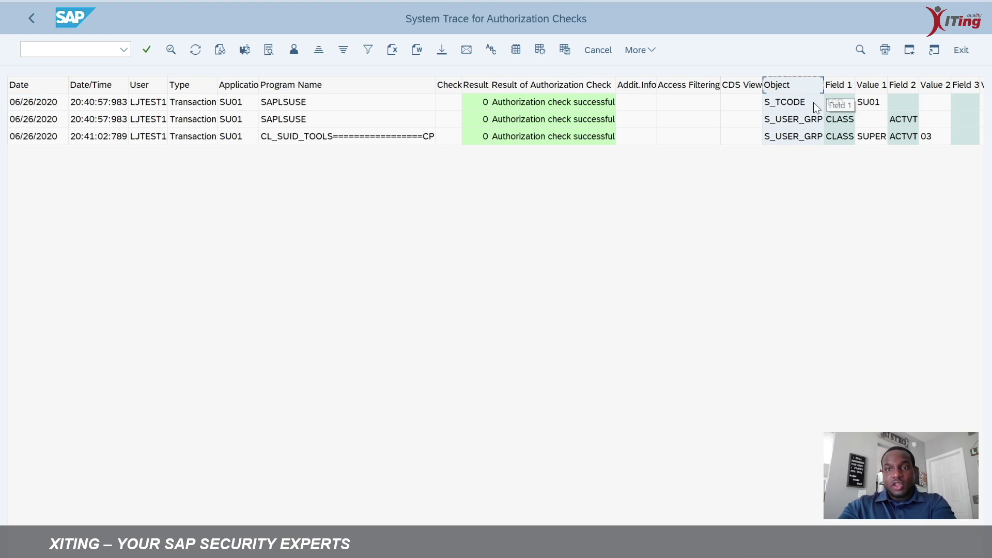